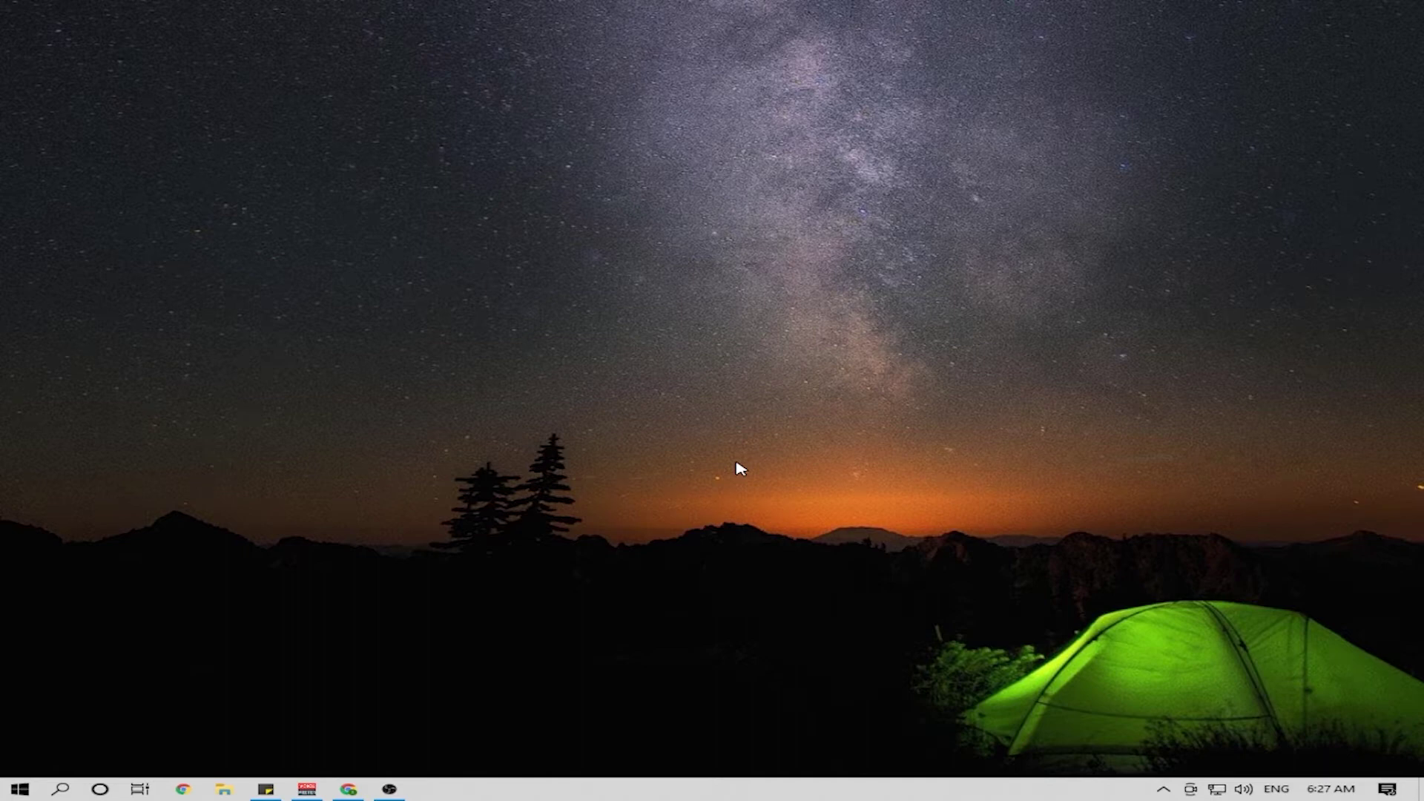
Step: Find Voicemeeter by searching 'voicem' in Windows search and launch its mixer
{"action": "left_click", "coordinate": [347, 789]}
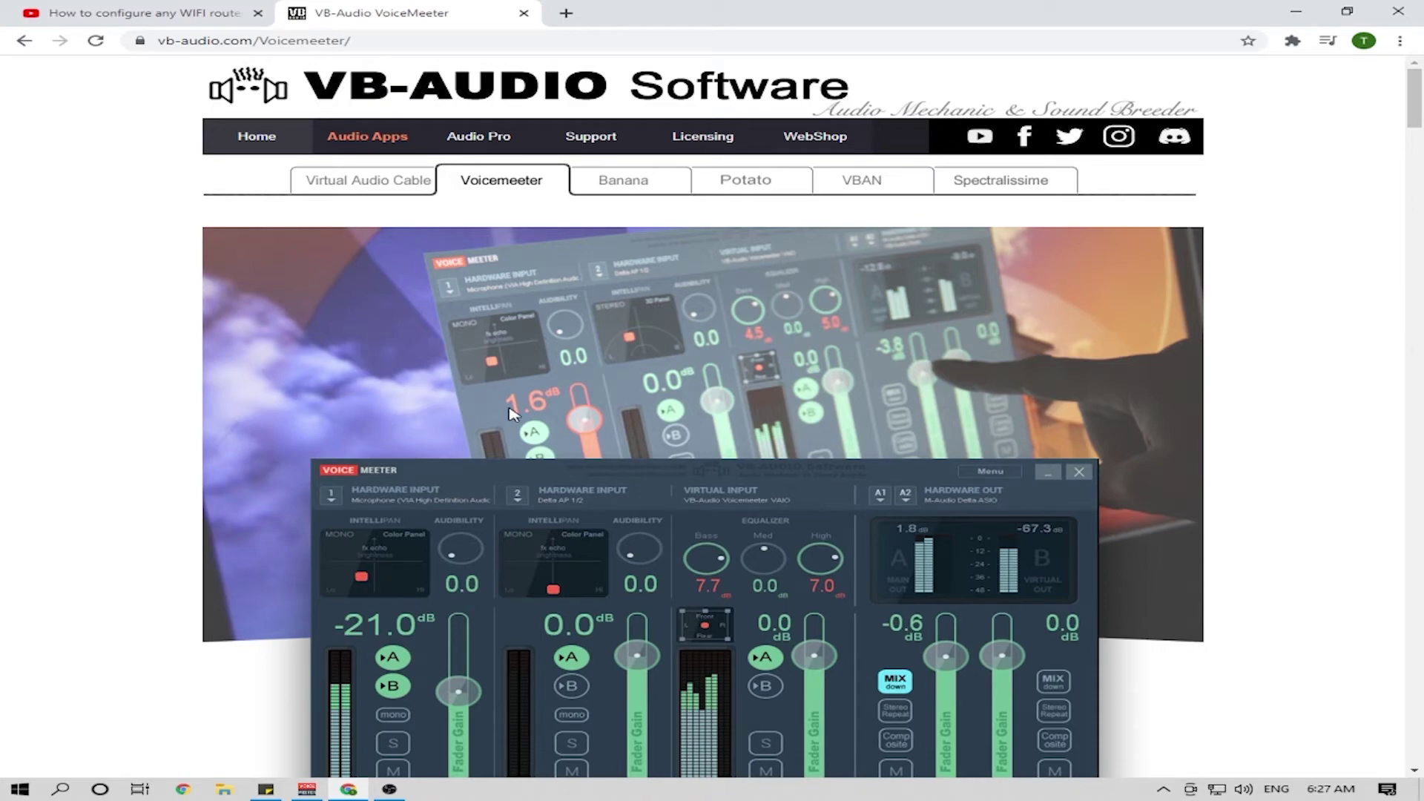
{"action": "scroll", "coordinate": [510, 413], "scroll_direction": "down", "scroll_amount": 4}
{"action": "scroll", "coordinate": [510, 413], "scroll_direction": "down", "scroll_amount": 2}
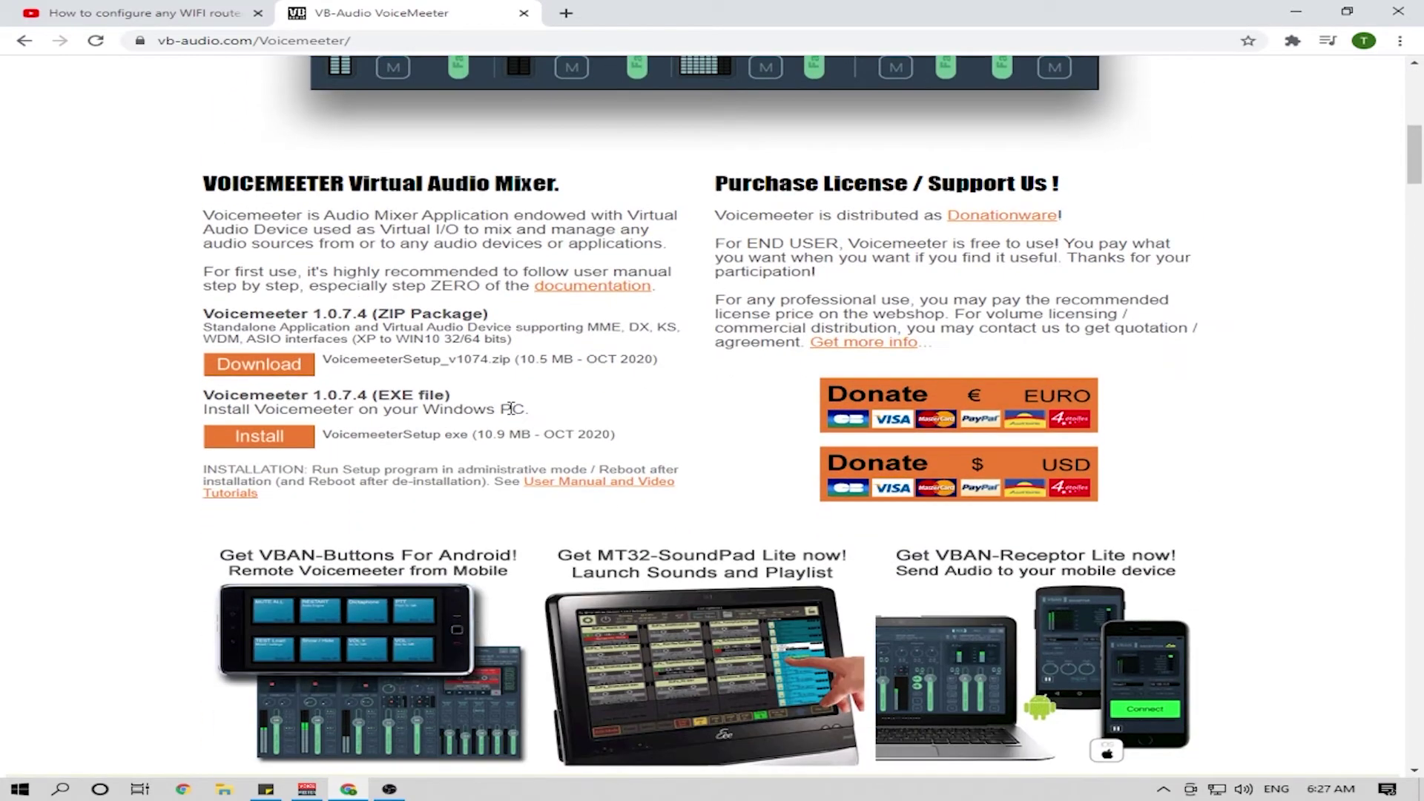
{"action": "key", "text": "super+d"}
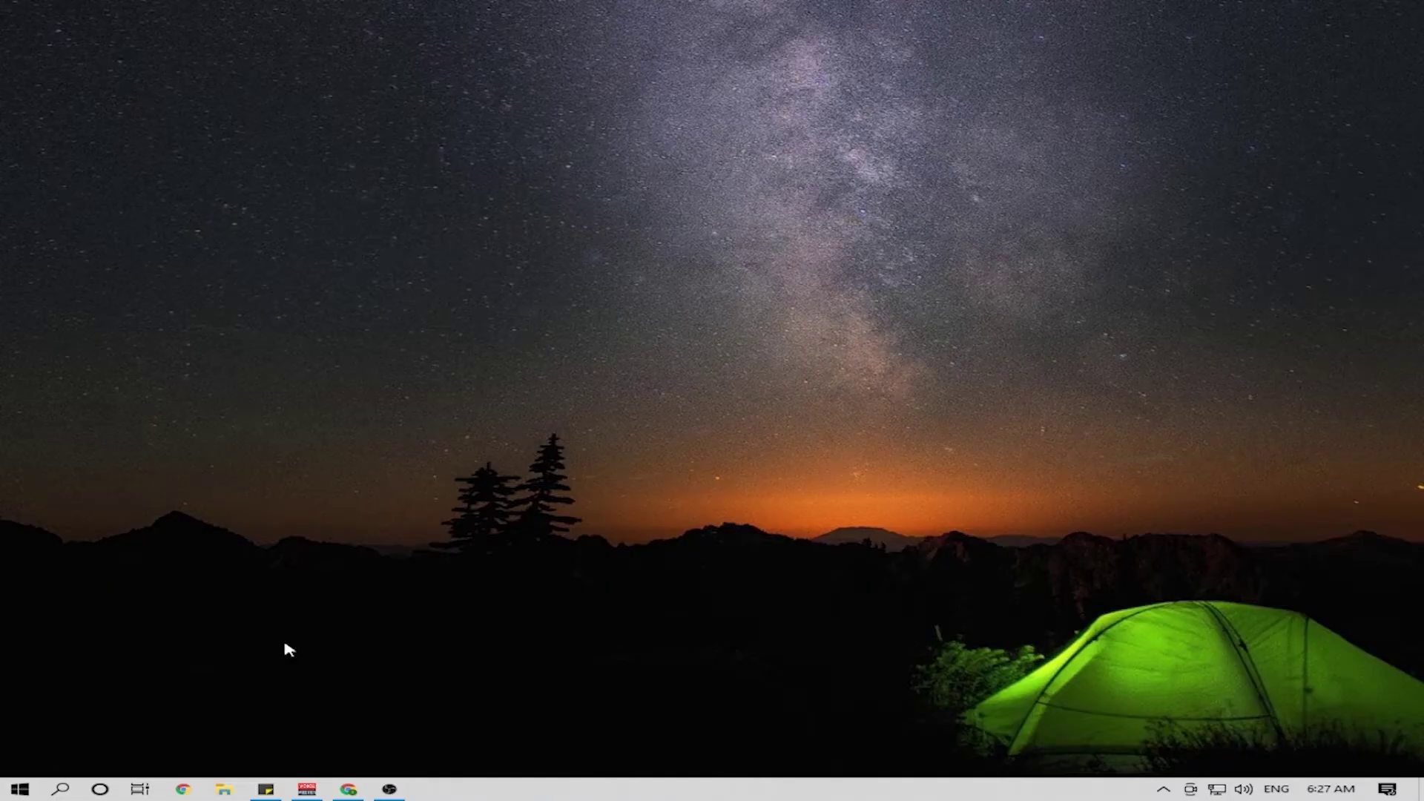
{"action": "left_click", "coordinate": [67, 789]}
{"action": "type", "text": "voicem"}
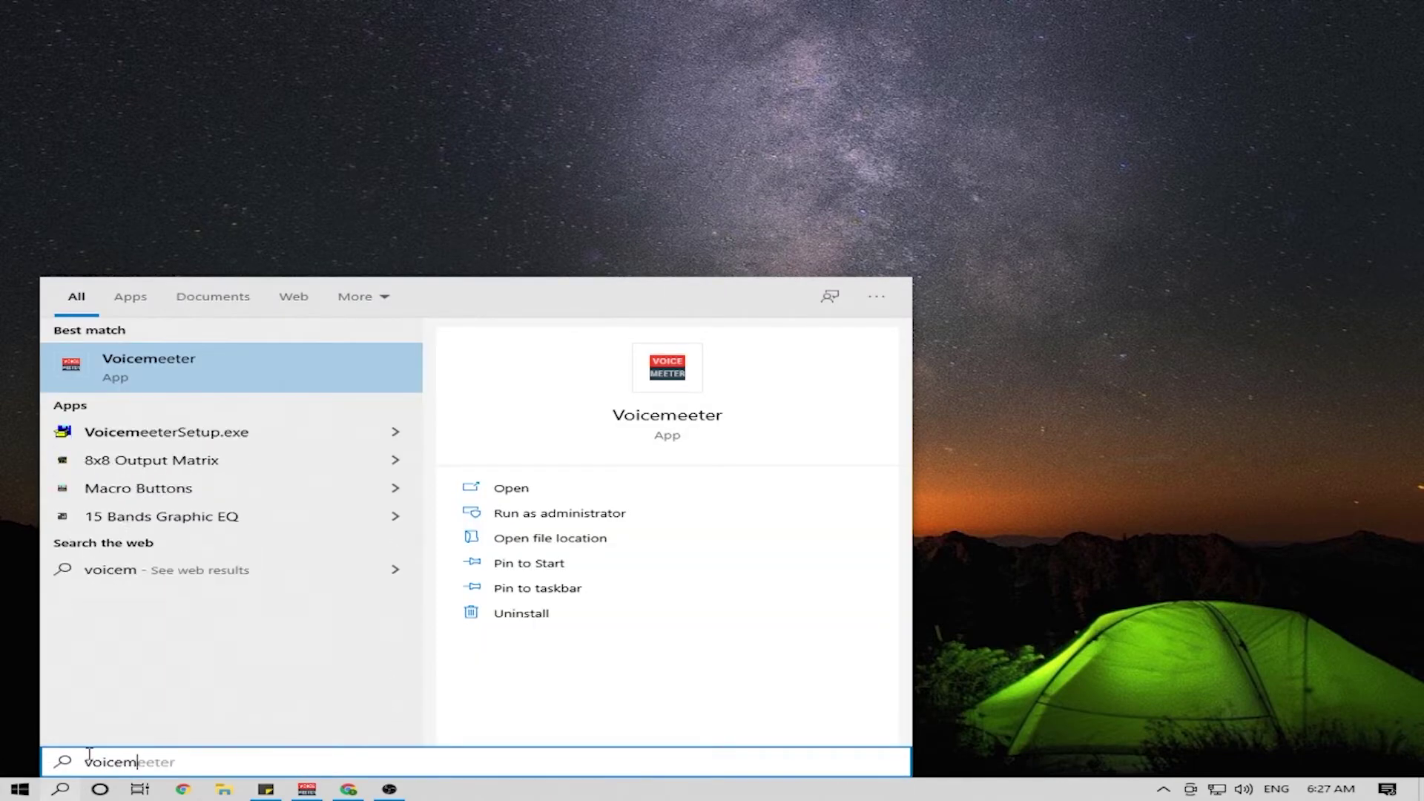
{"action": "left_click", "coordinate": [497, 488]}
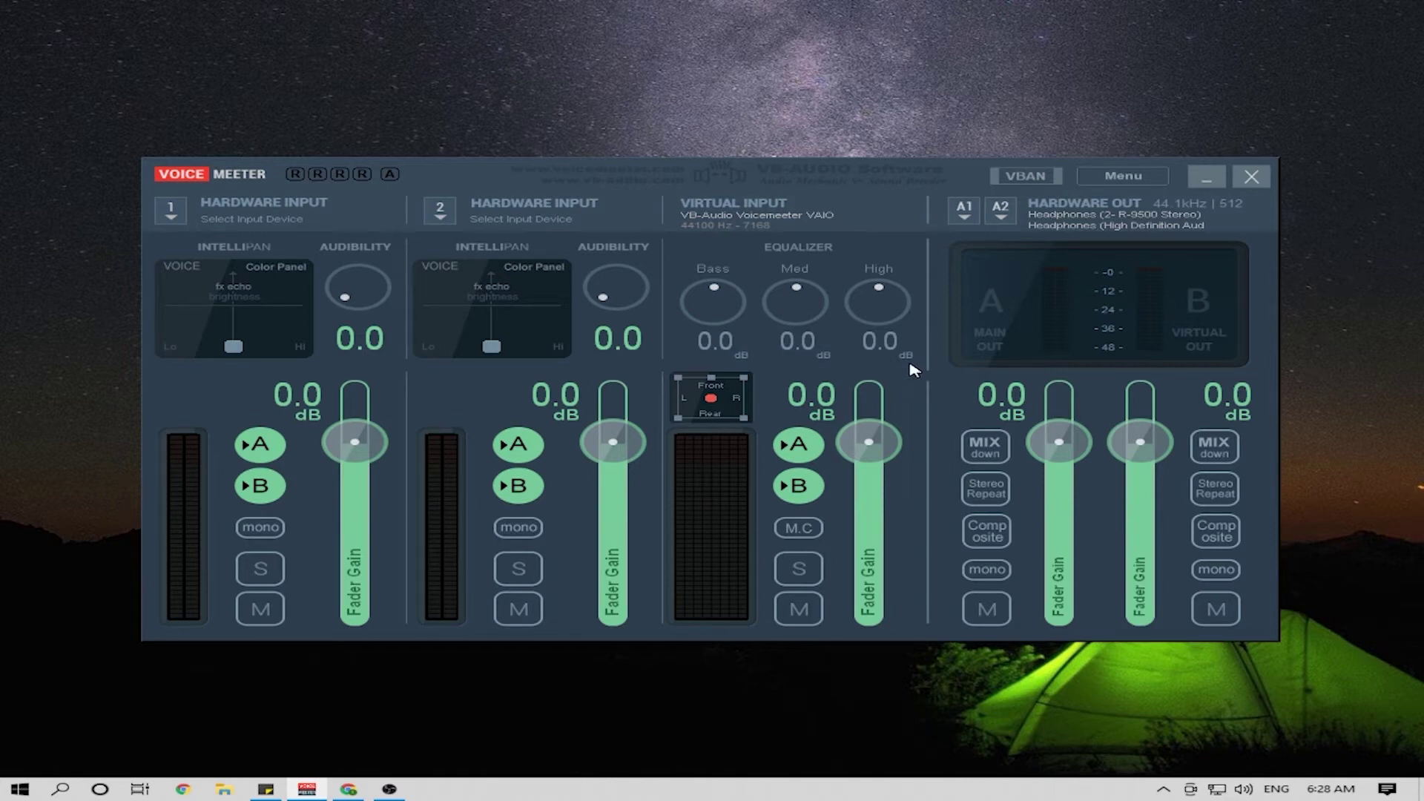
Step: Set A1 to WDM Headphones (2- R-9500 Stereo) and A2 to WDM Headphones (High Definition Audio Device)
{"action": "left_click", "coordinate": [962, 218]}
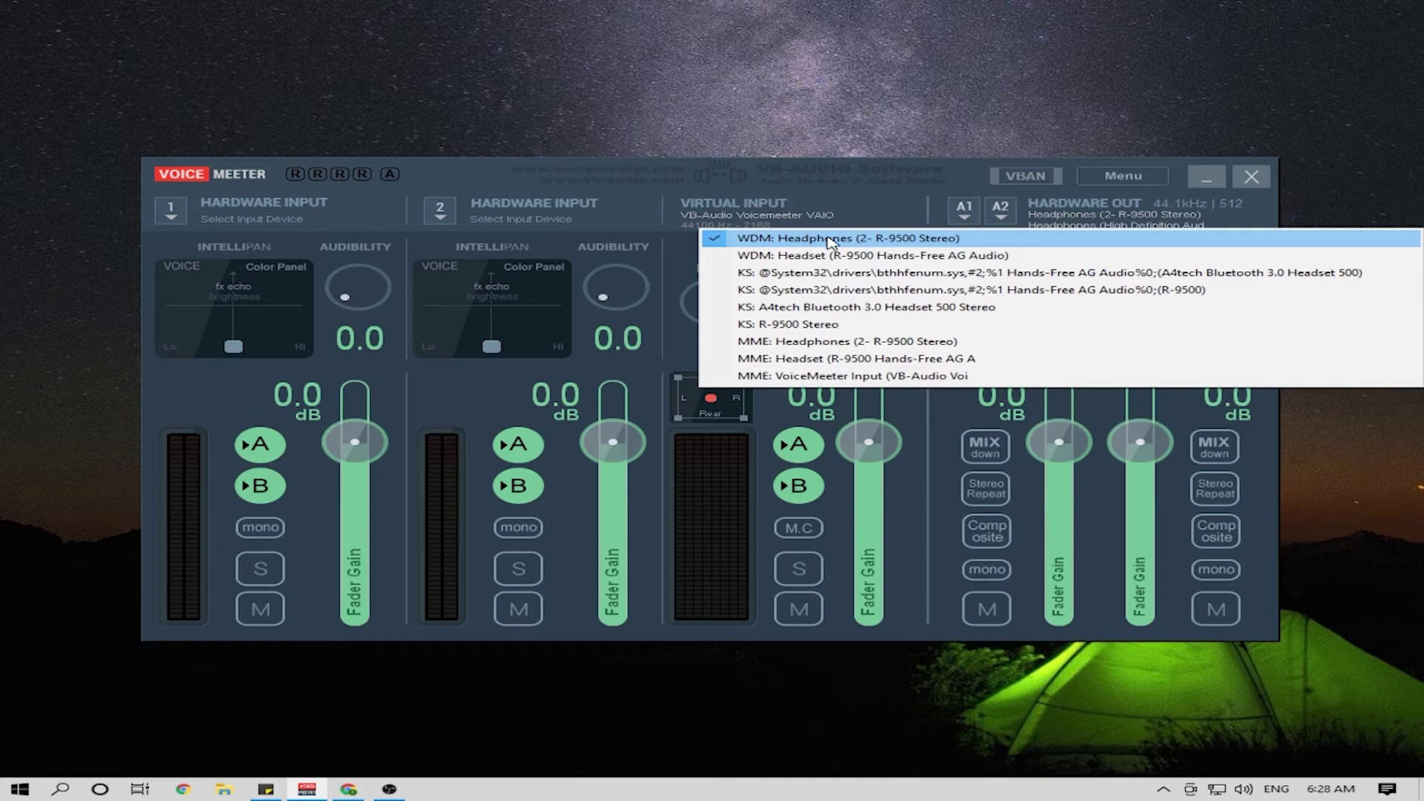
{"action": "left_click", "coordinate": [846, 244]}
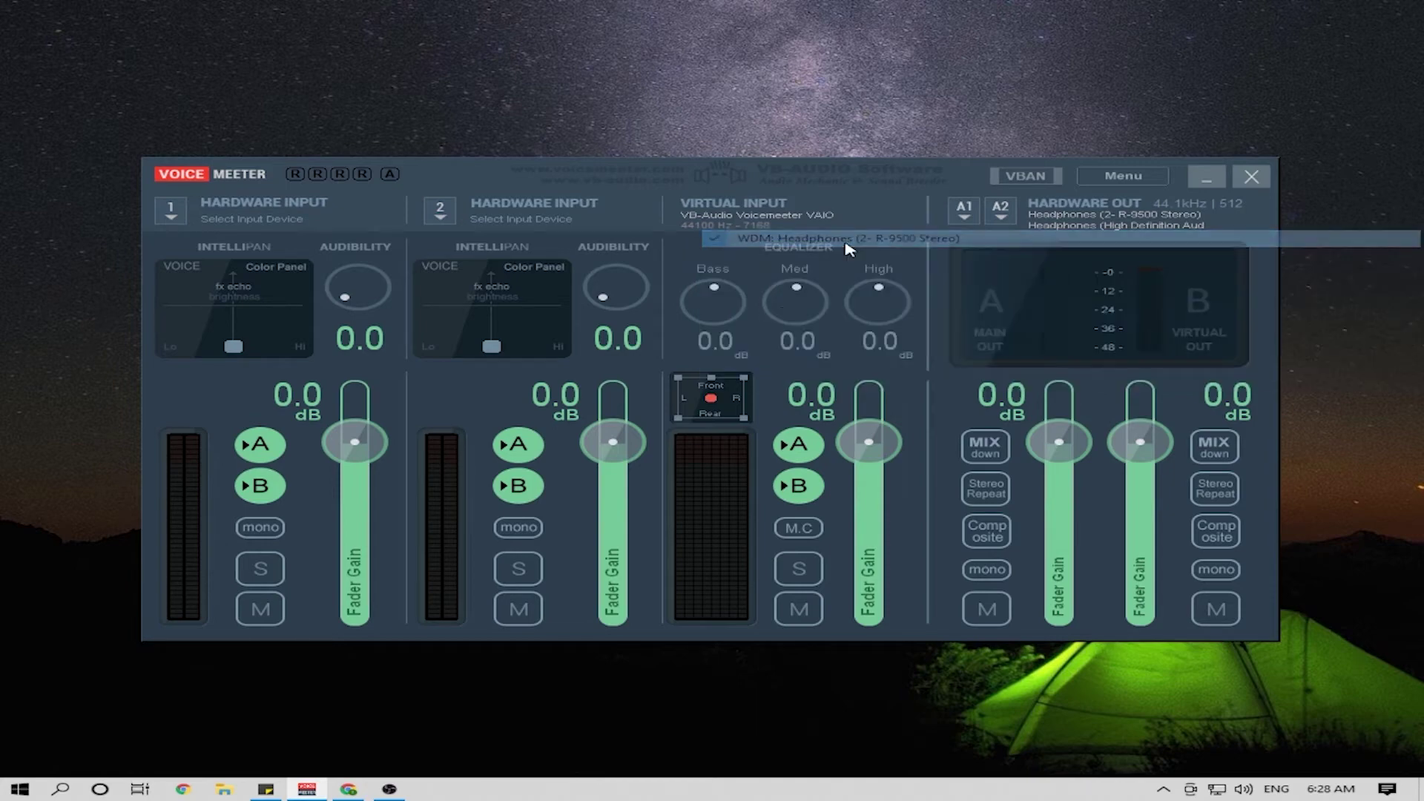
{"action": "left_click", "coordinate": [1001, 221]}
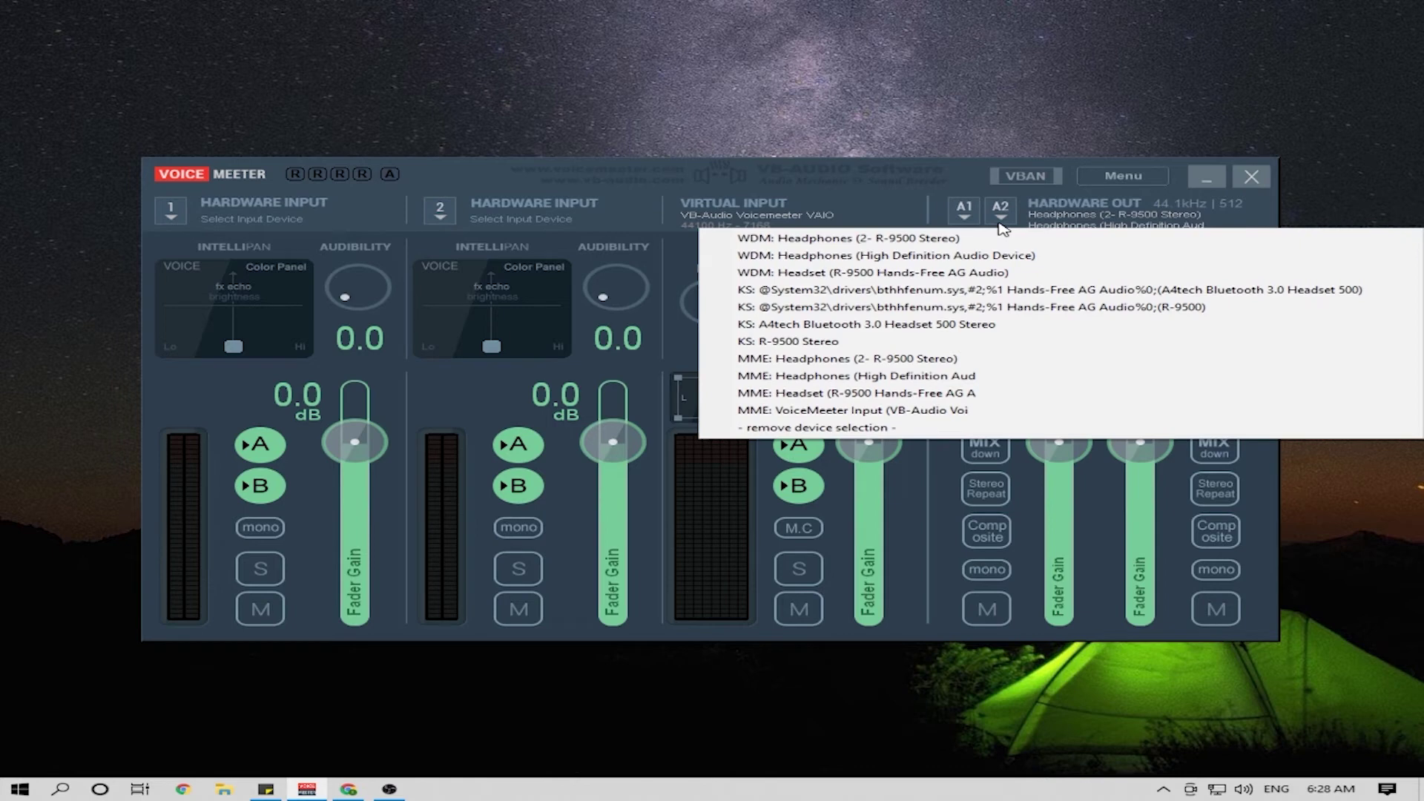
{"action": "left_click", "coordinate": [857, 256]}
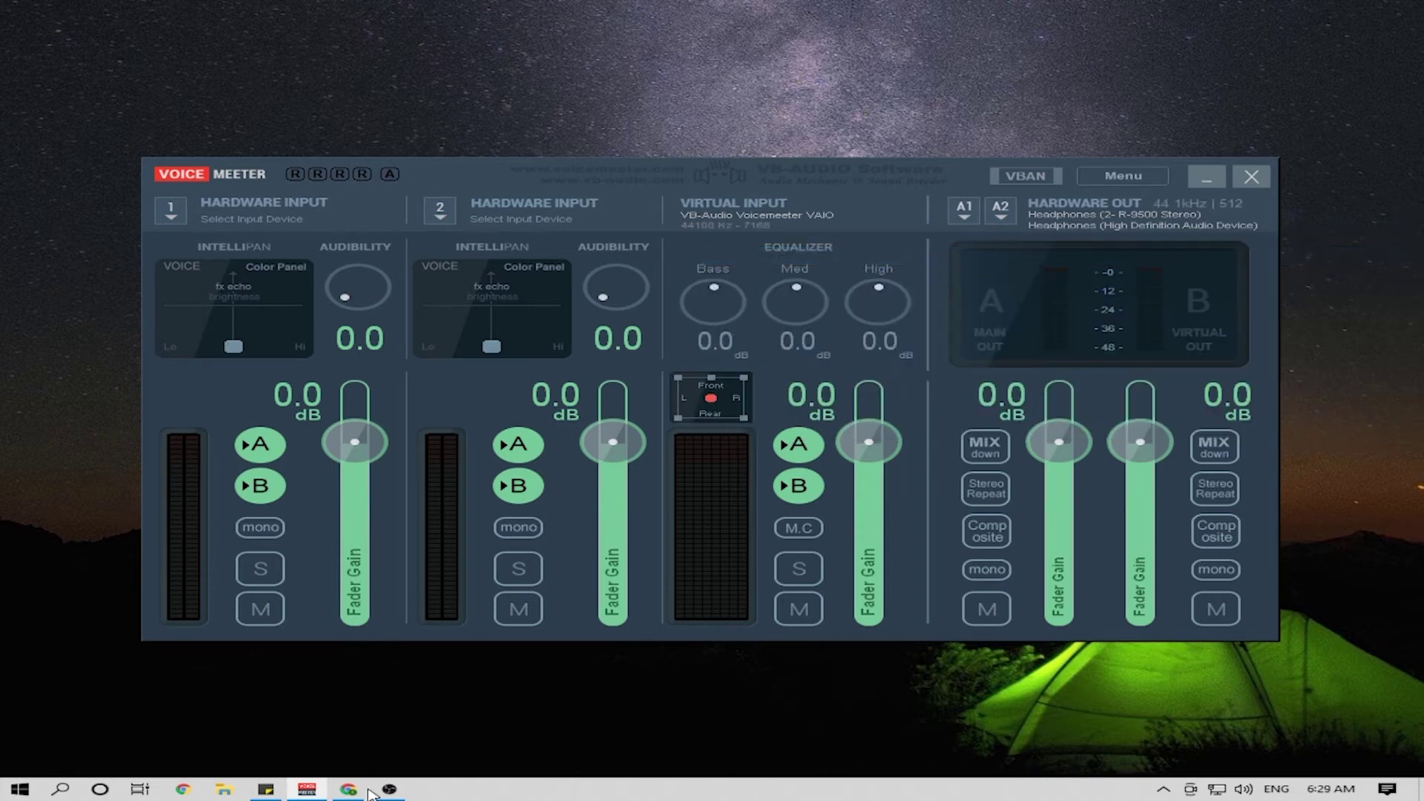
Step: Play the YouTube WIFI router tutorial and watch the Voicemeeter output meters
{"action": "left_click", "coordinate": [356, 789]}
{"action": "left_click", "coordinate": [181, 8]}
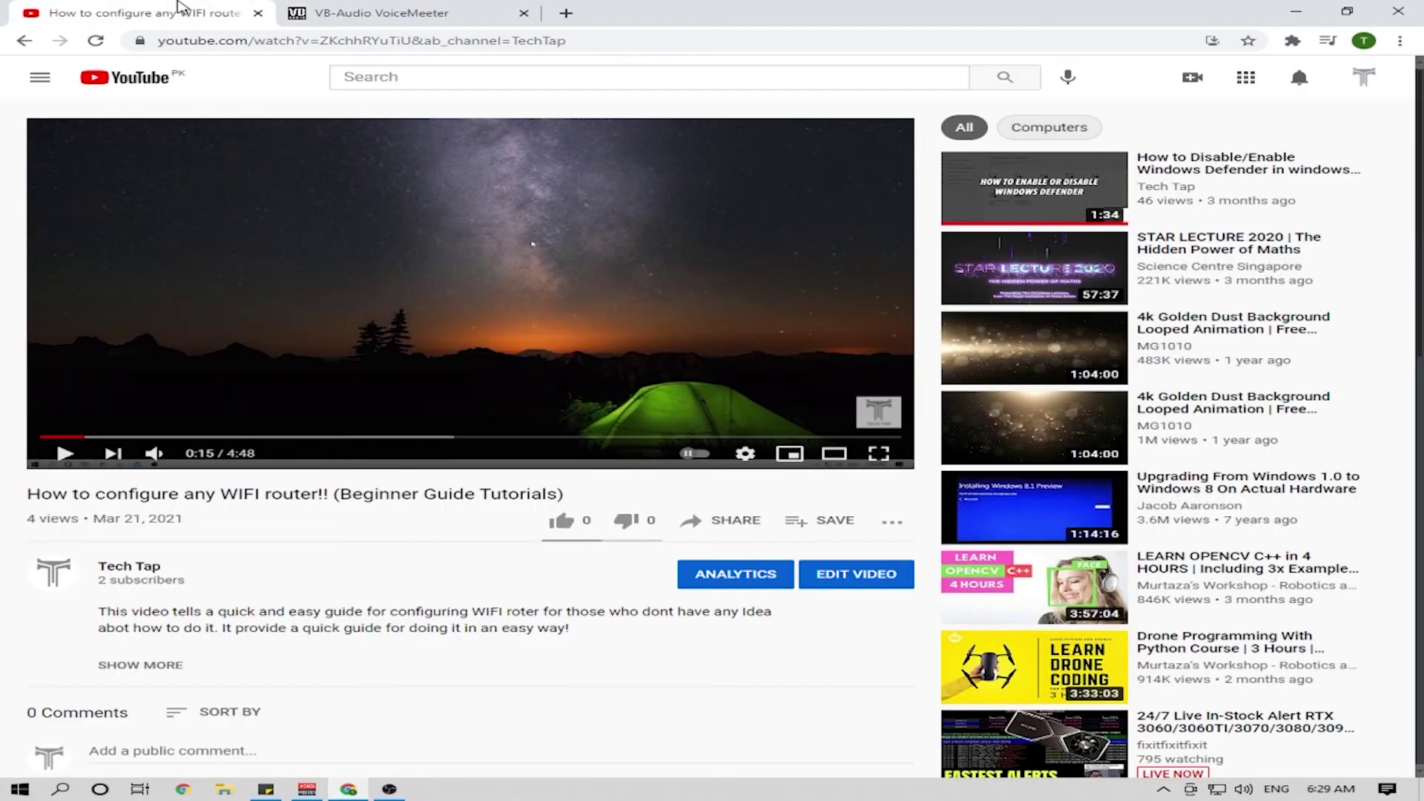
{"action": "left_click", "coordinate": [522, 242]}
{"action": "left_click", "coordinate": [1296, 11]}
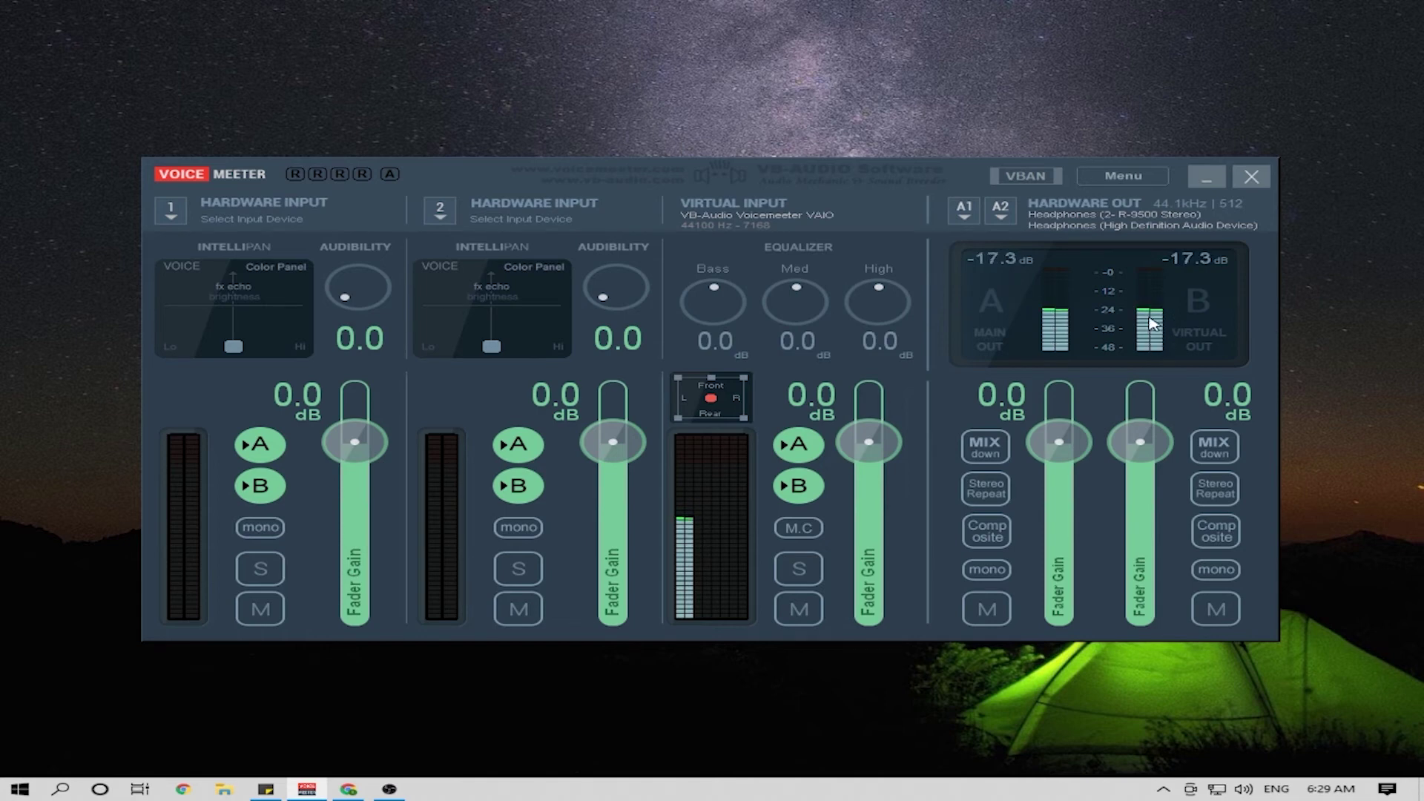
Step: Pause the video and minimize Chrome and Voicemeeter to show the desktop
{"action": "left_click", "coordinate": [349, 789]}
{"action": "left_click", "coordinate": [852, 279]}
{"action": "left_click", "coordinate": [1291, 12]}
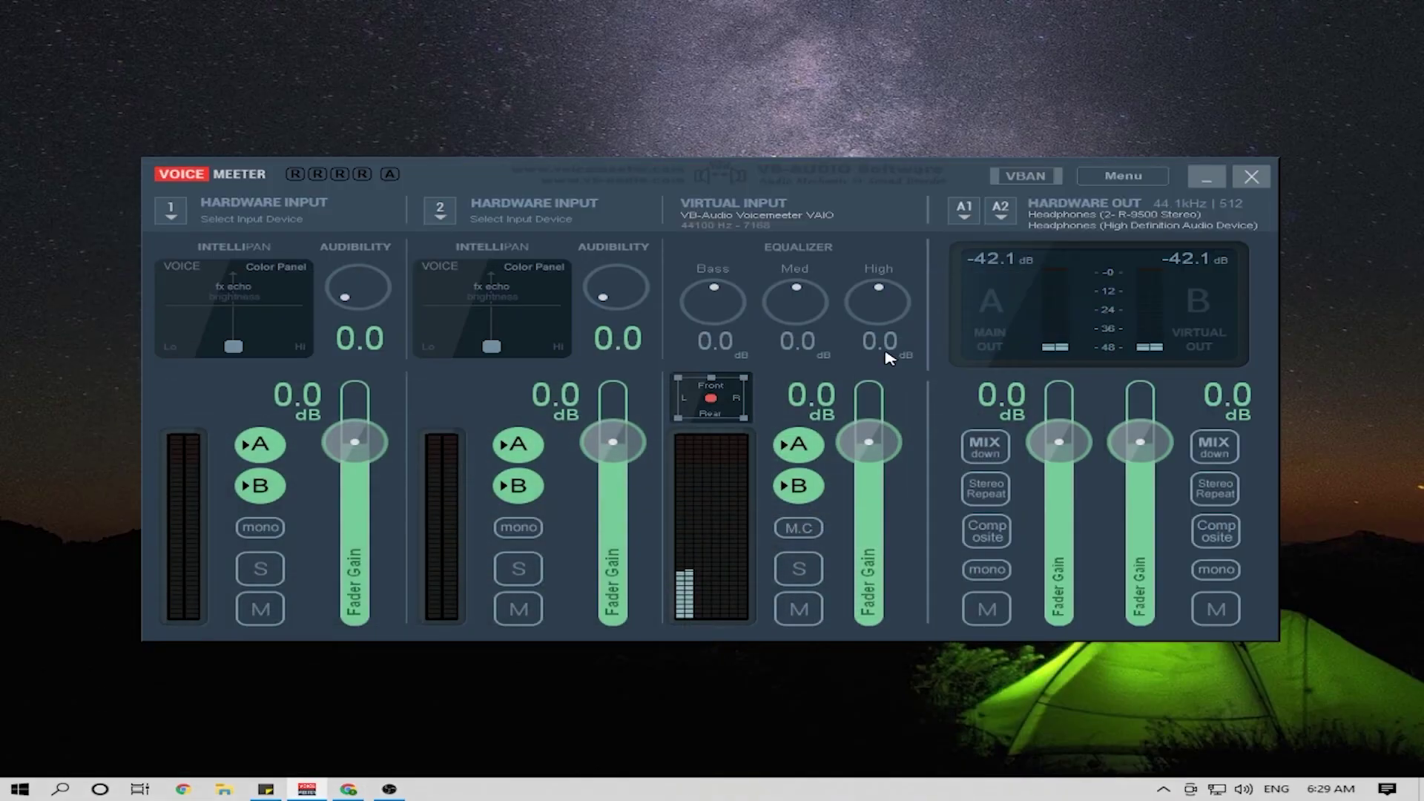
{"action": "left_click", "coordinate": [1204, 175]}
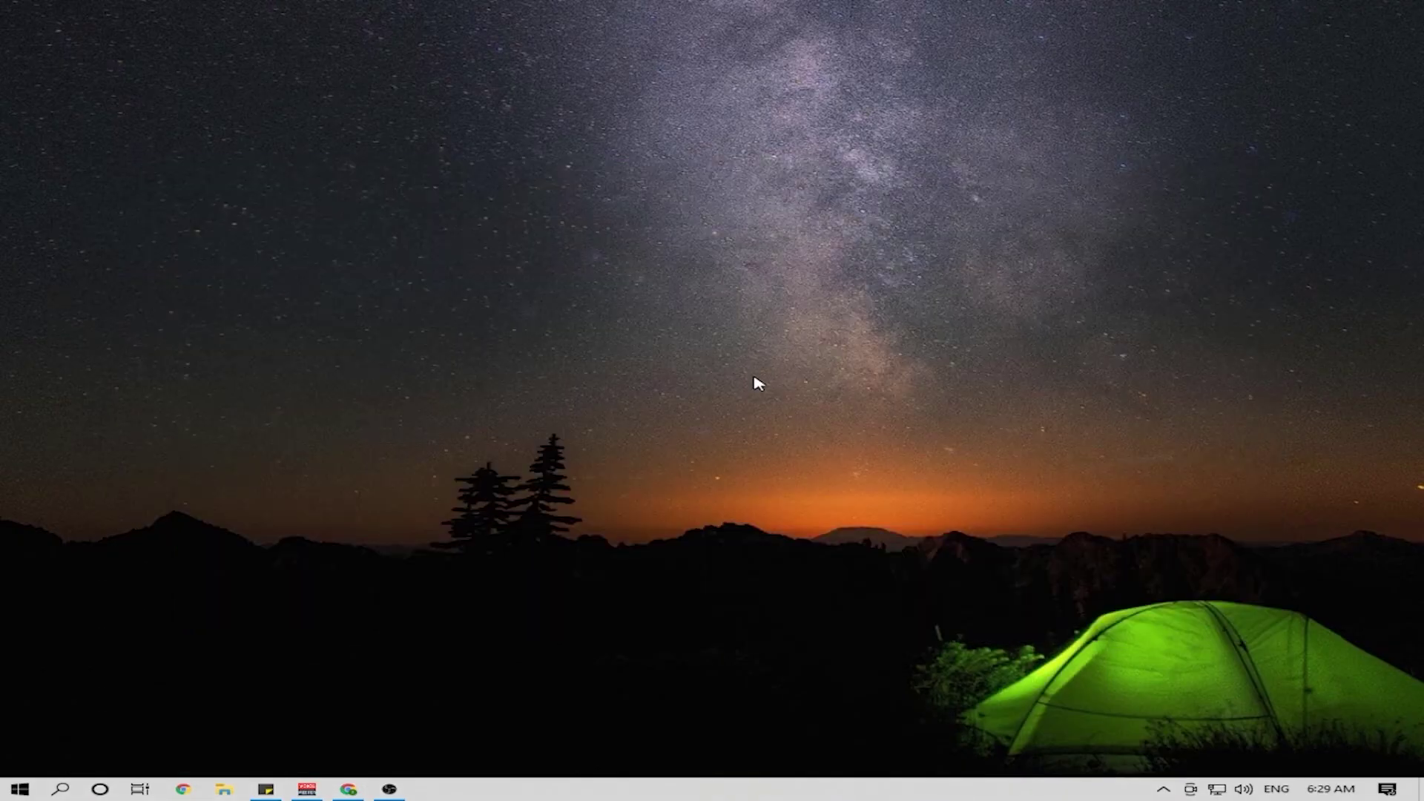